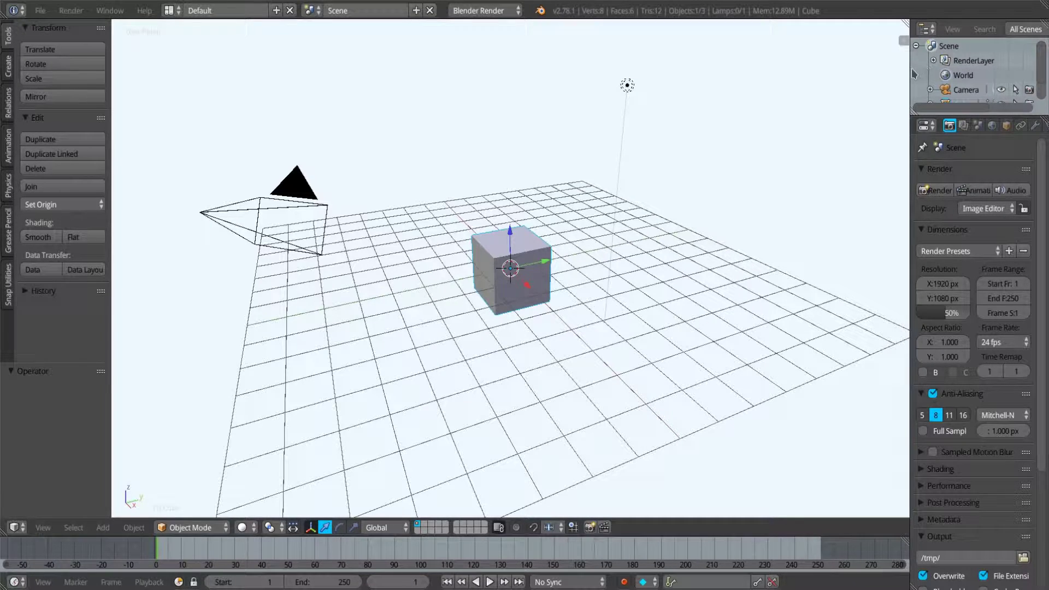
Enlarge the Outliner and Properties editors to fit the scene tree and property categories, keeping the cube selected.
left_click_drag(910, 67, 868, 66)
left_click_drag(1042, 59, 1041, 85)
scroll(1030, 82, "up", 2)
scroll(1027, 88, "down", 2)
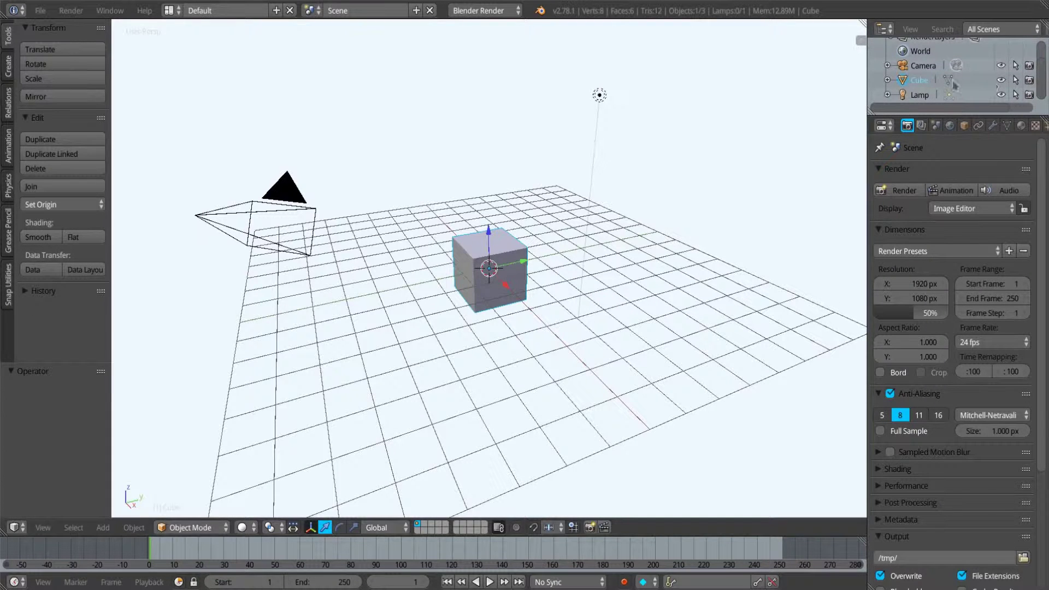
left_click(921, 95)
left_click(920, 80)
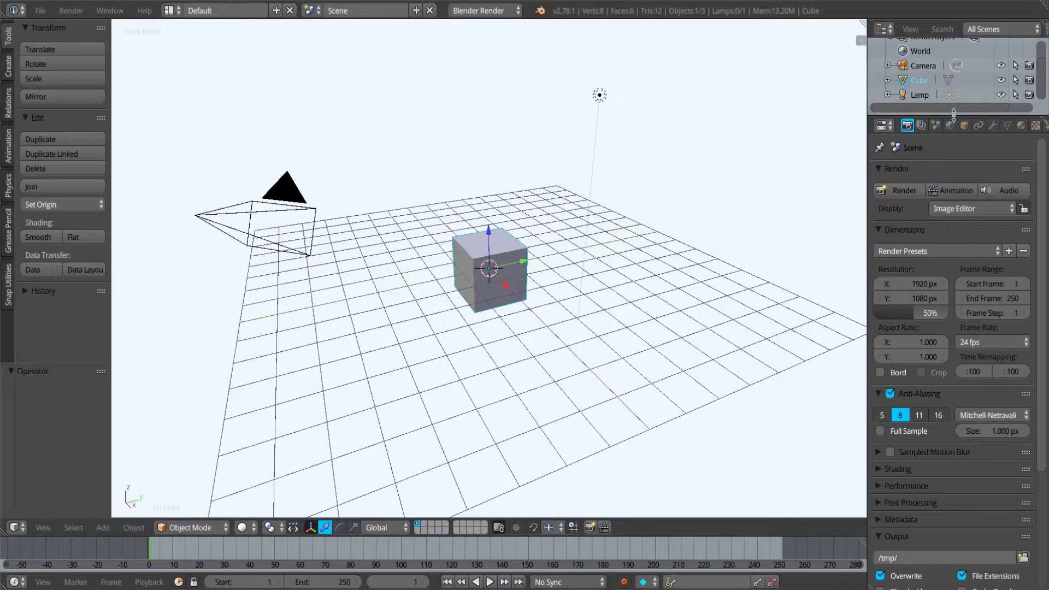
left_click_drag(954, 114, 954, 168)
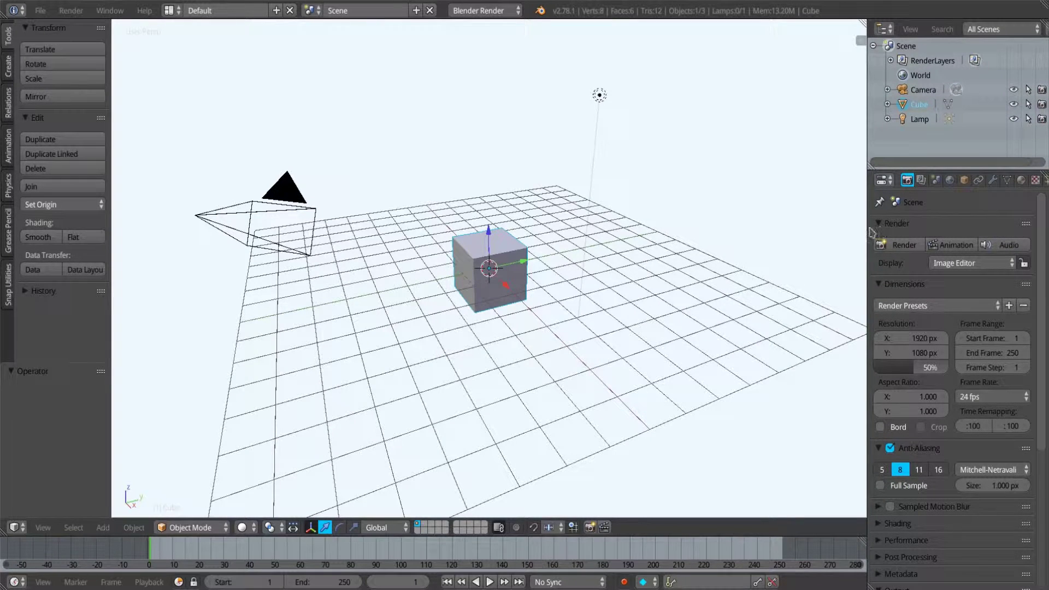
left_click_drag(868, 225, 839, 226)
Look through the render layer, scene and world settings, returning to the render settings.
left_click(894, 182)
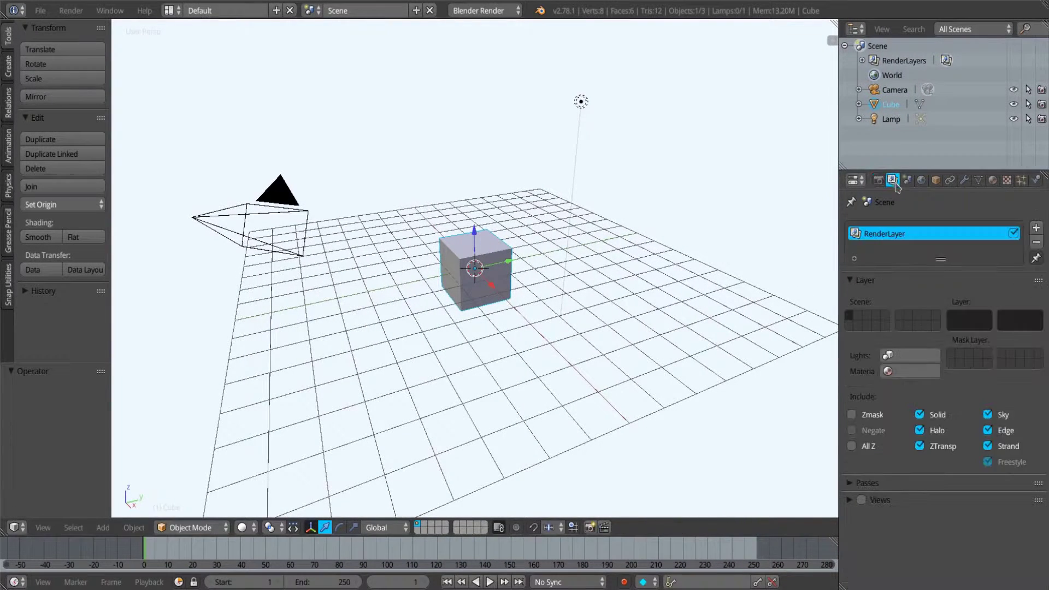
left_click(907, 181)
left_click(922, 181)
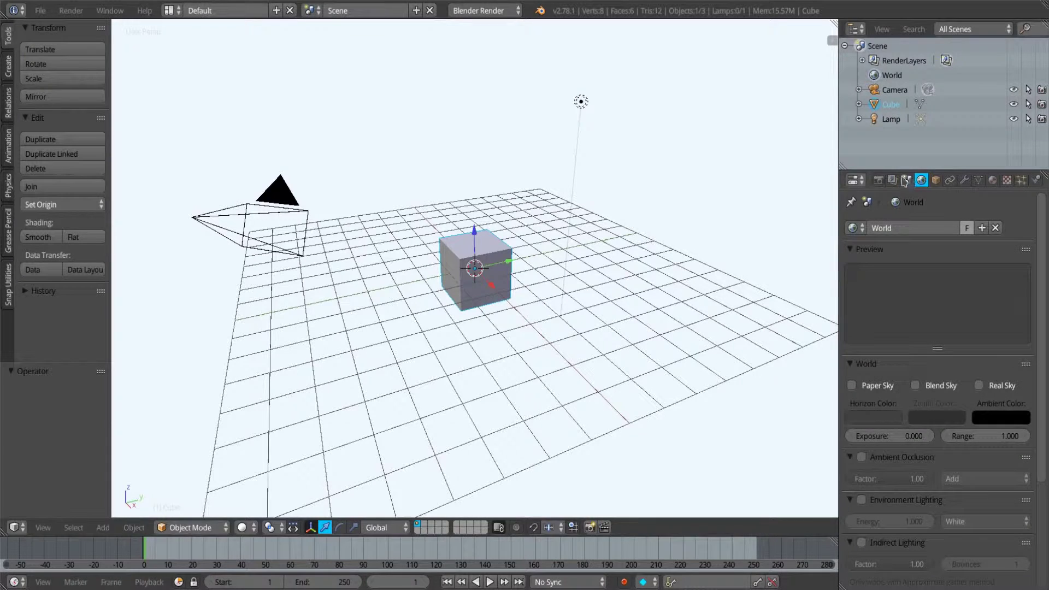
left_click(878, 180)
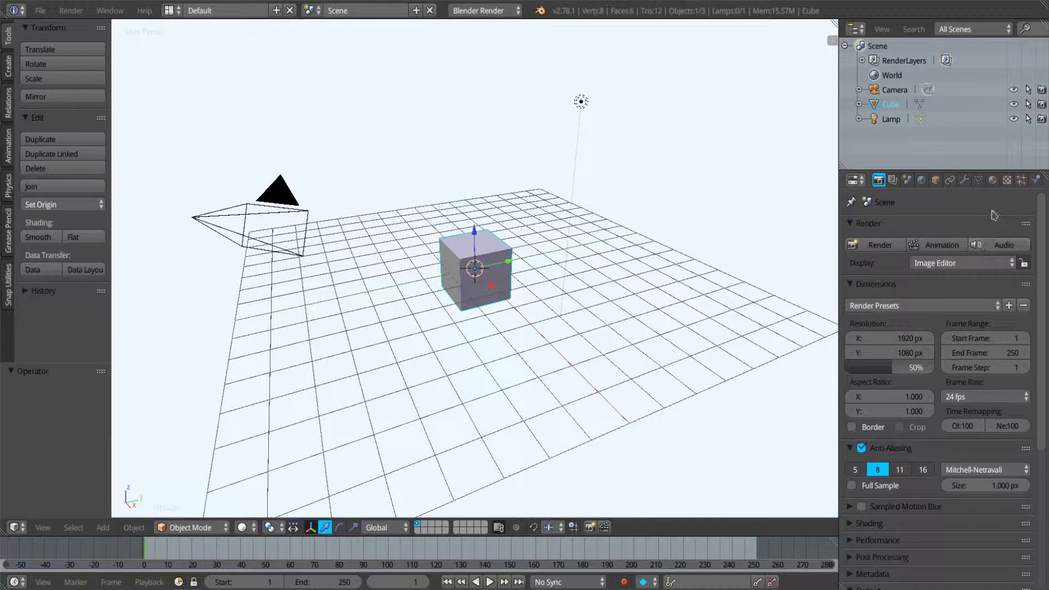
Examine the cube's material and mesh data properties in alternation, ending on the mesh data.
left_click(994, 182)
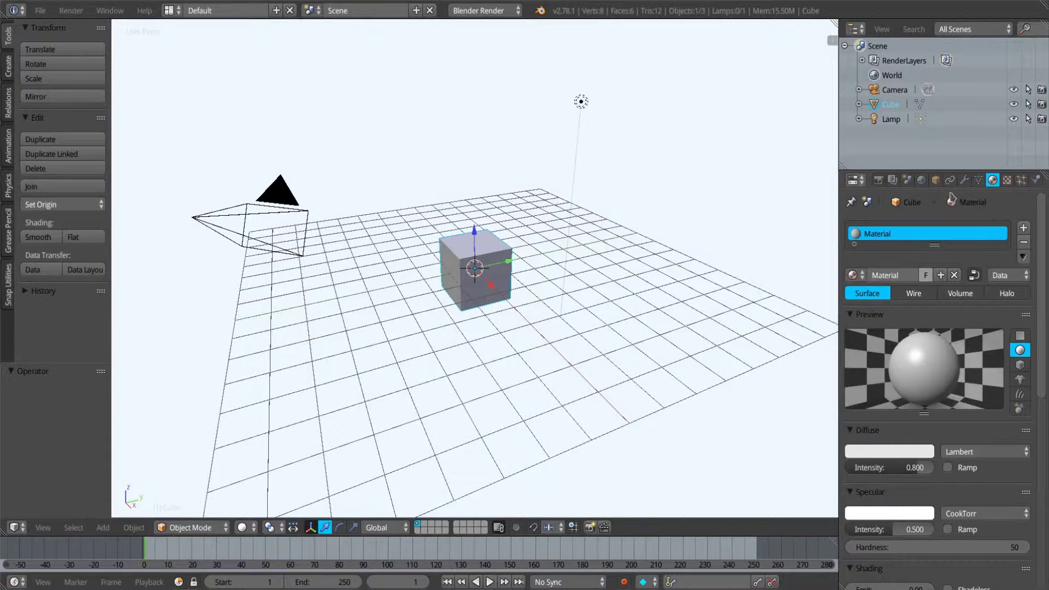
left_click(979, 180)
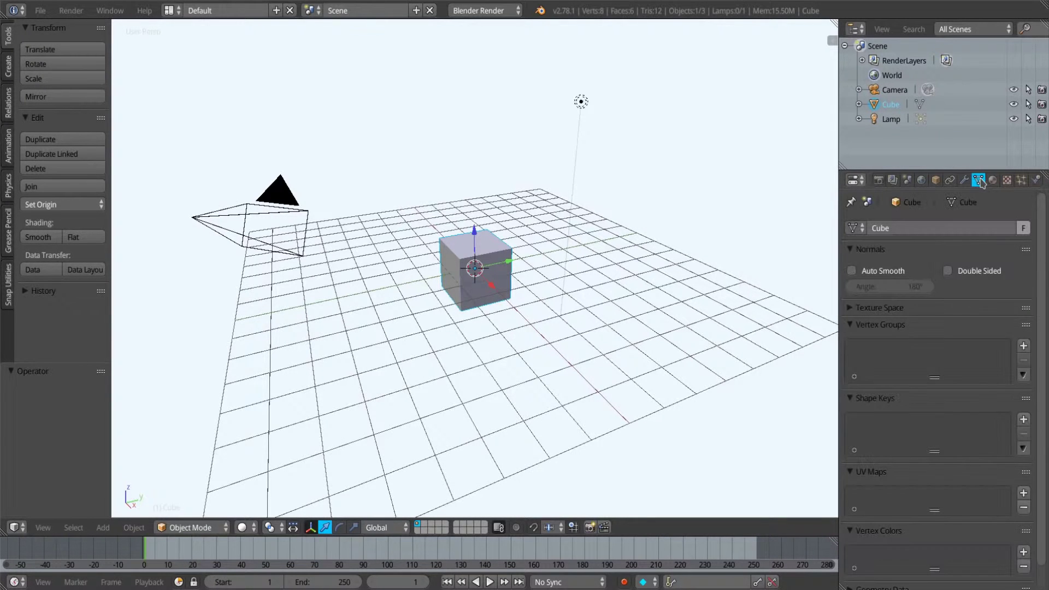
left_click(993, 181)
left_click(979, 181)
left_click(993, 181)
left_click(978, 181)
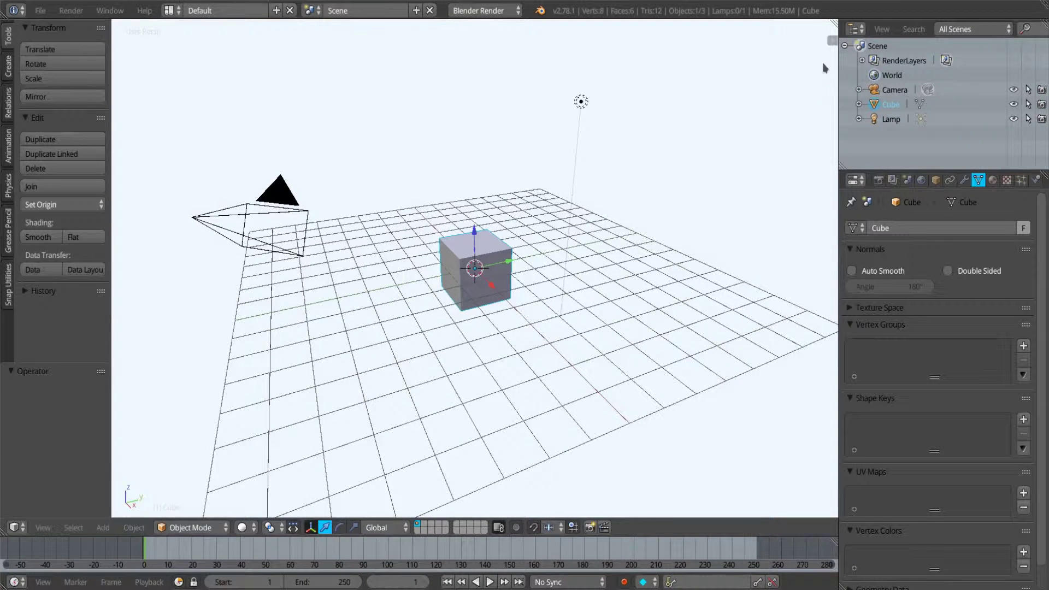
Show the 3D view's properties region, widen it and look through the cube's transform and view settings.
left_click(831, 40)
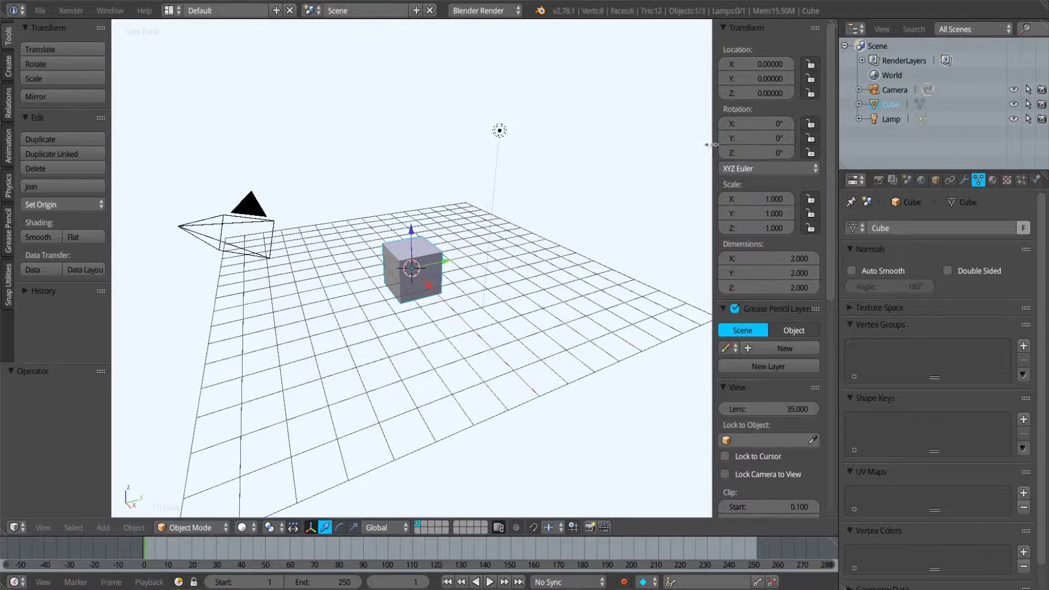
left_click_drag(714, 149, 683, 148)
scroll(826, 176, "down", 5)
scroll(754, 164, "up", 5)
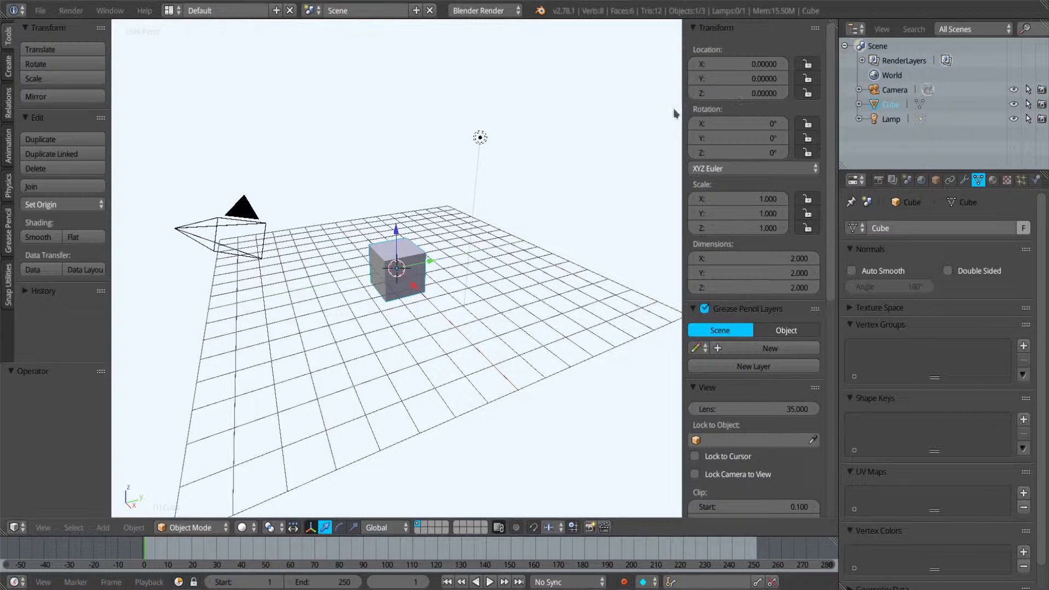
Toggle the 3D view's properties region off and on several times, leaving it shown.
key("n")
key("n")
key("n")
key("n")
key("n")
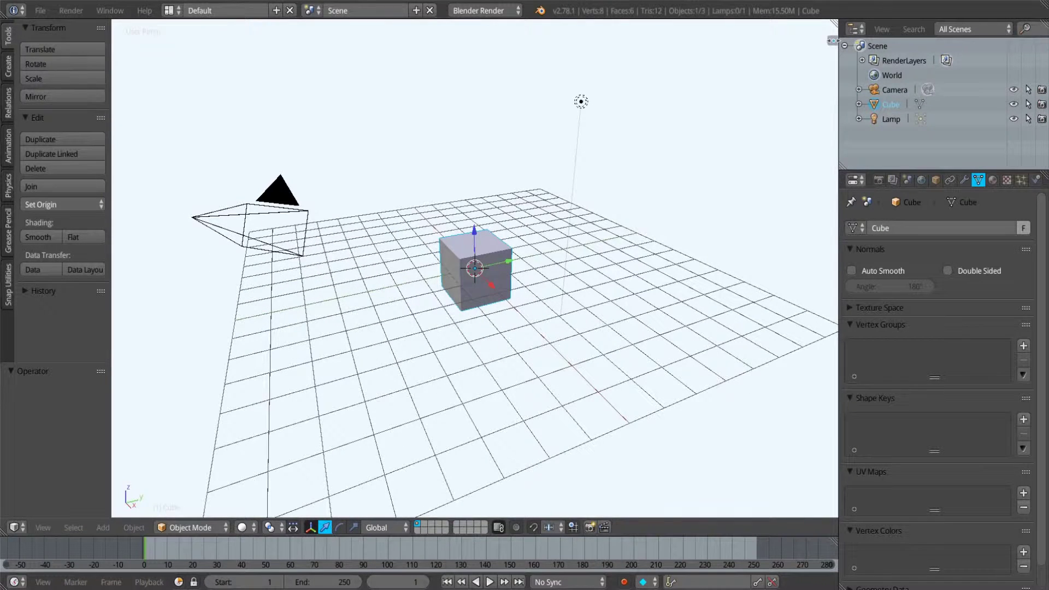
key("n")
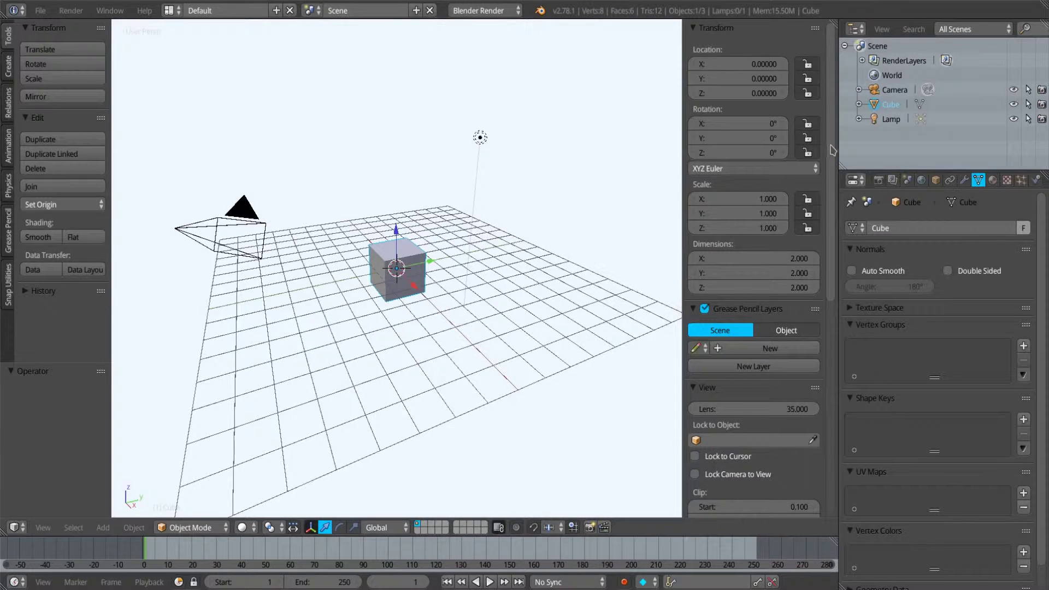
Review the 3D cursor, item and shading settings in the properties region and collapse the region.
scroll(820, 328, "down", 8)
scroll(834, 339, "down", 4)
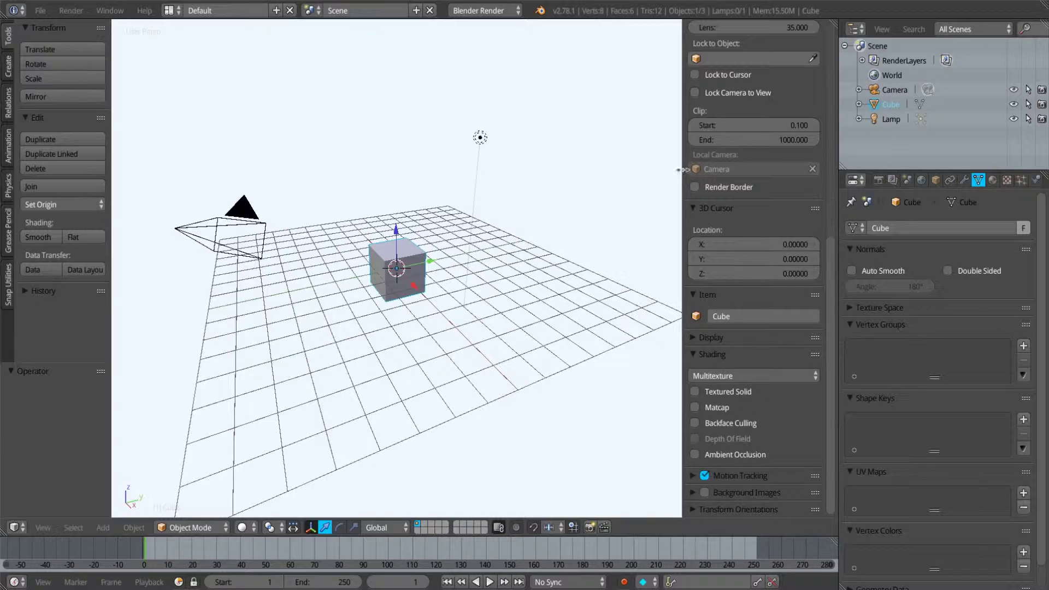
left_click_drag(680, 170, 821, 185)
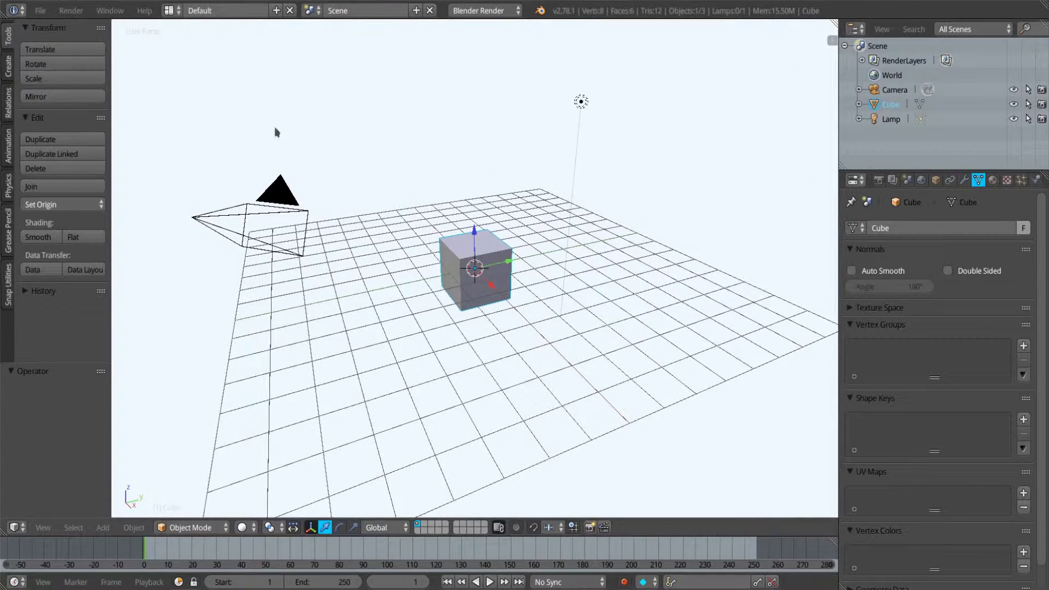
Enable the VI-Suite v04 add-on from the Import-Export category in the user preferences.
left_click(41, 11)
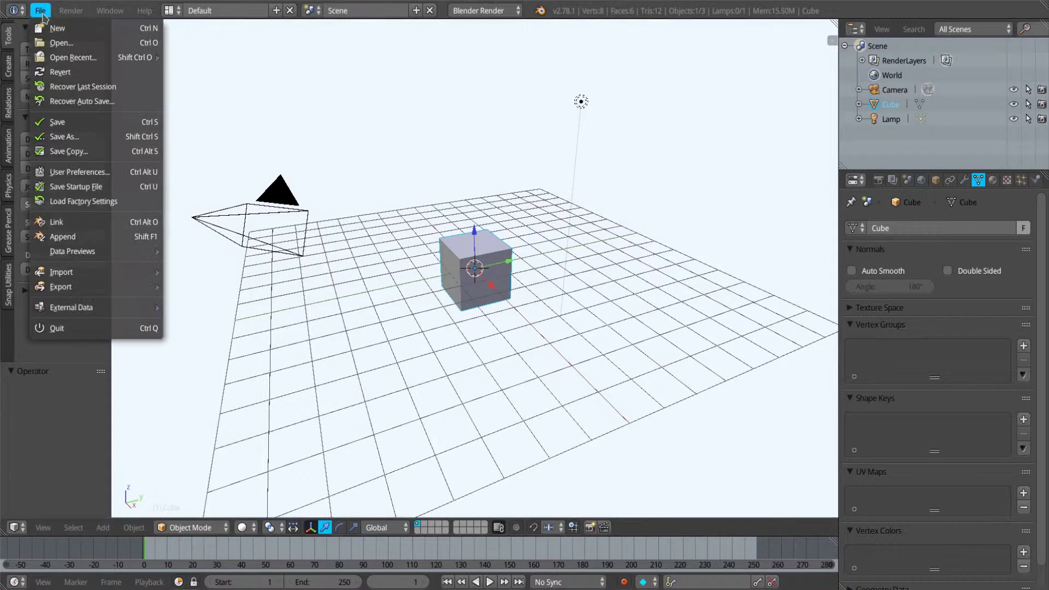
left_click(94, 173)
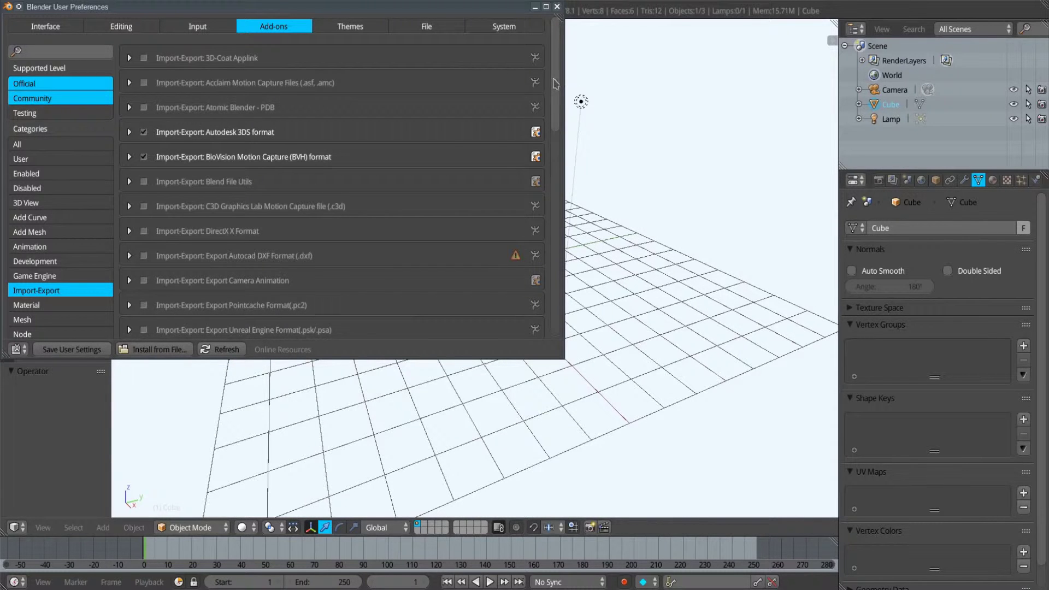
scroll(555, 85, "down", 9)
scroll(557, 77, "up", 9)
left_click(55, 276)
left_click(21, 293)
left_click_drag(556, 107, 557, 321)
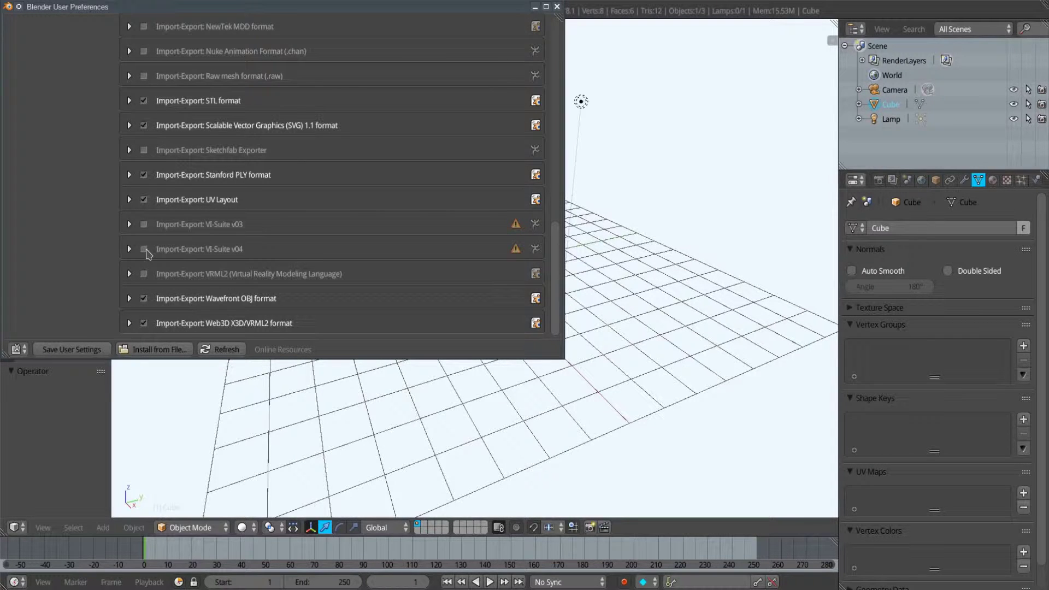
left_click(144, 250)
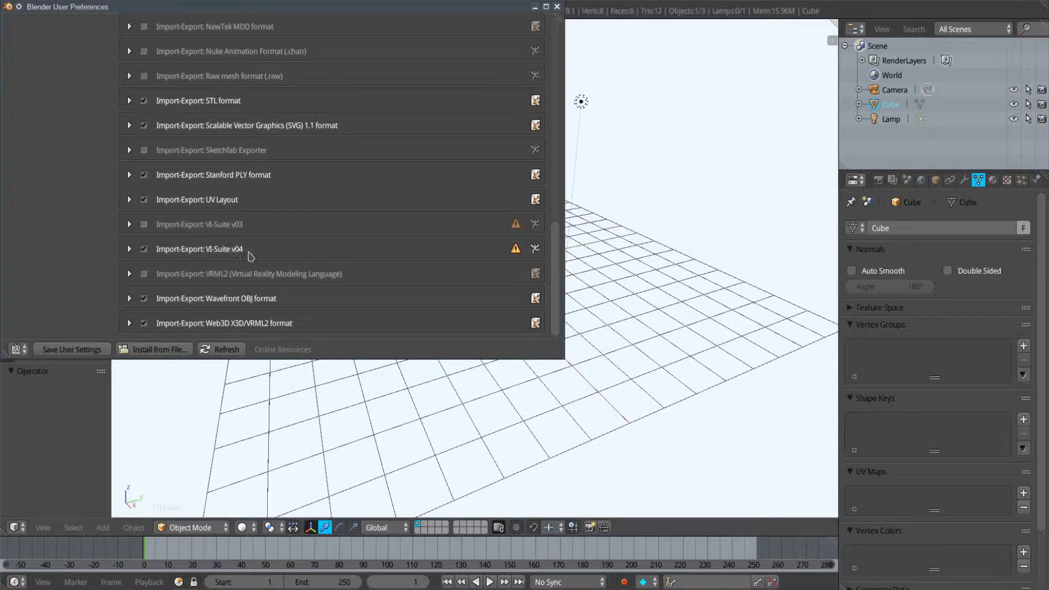
Expand the VI-Suite v04 details and examine its Radiance and EnergyPlus directory preferences without choosing any folder.
left_click(145, 250)
left_click(144, 250)
left_click_drag(558, 259, 560, 44)
left_click_drag(555, 97, 544, 261)
left_click(130, 249)
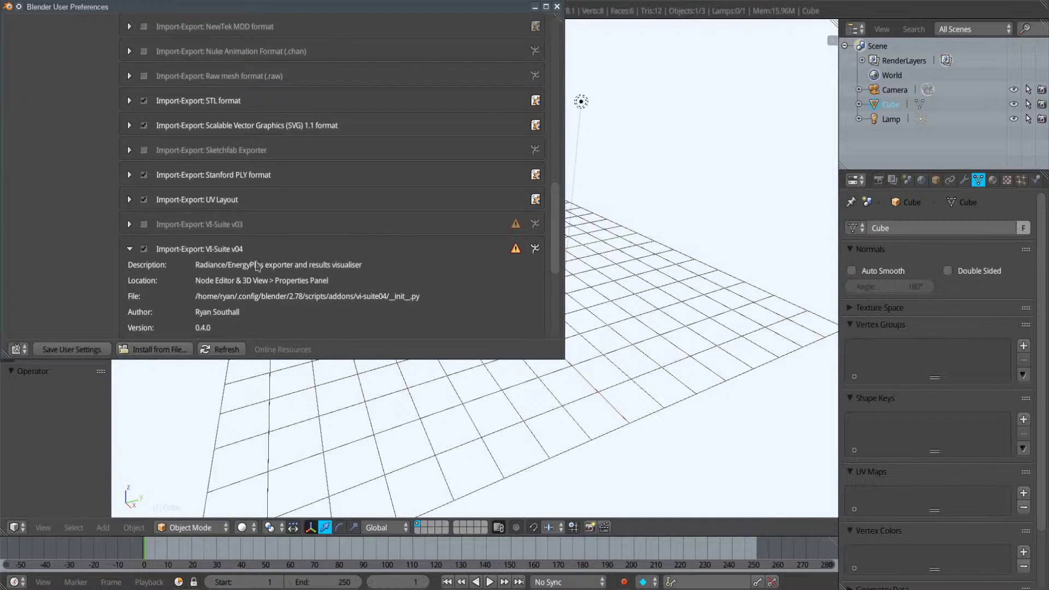
scroll(279, 269, "down", 2)
scroll(353, 267, "down", 3)
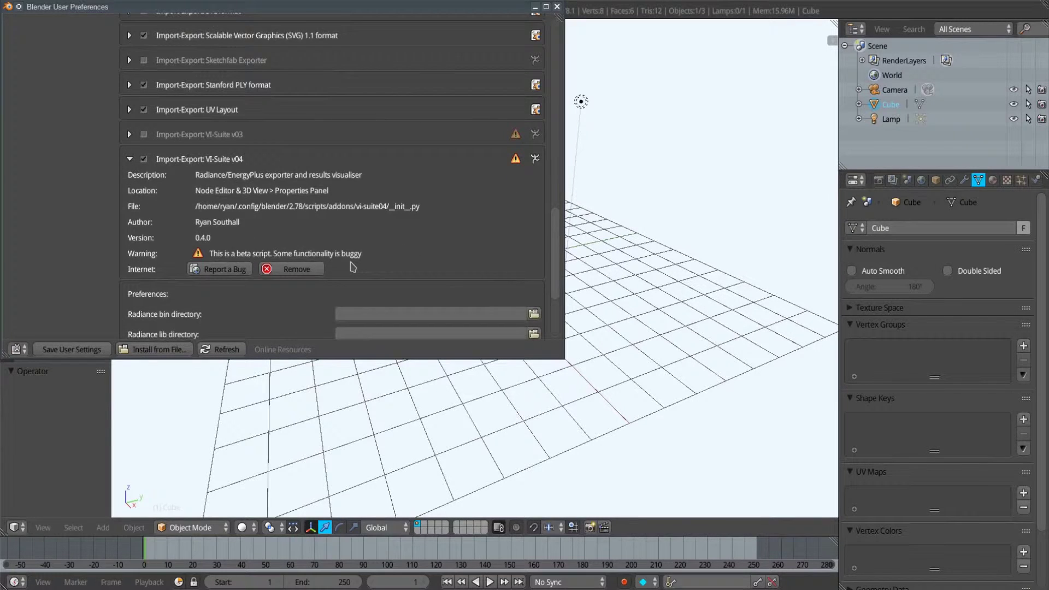
scroll(353, 267, "down", 3)
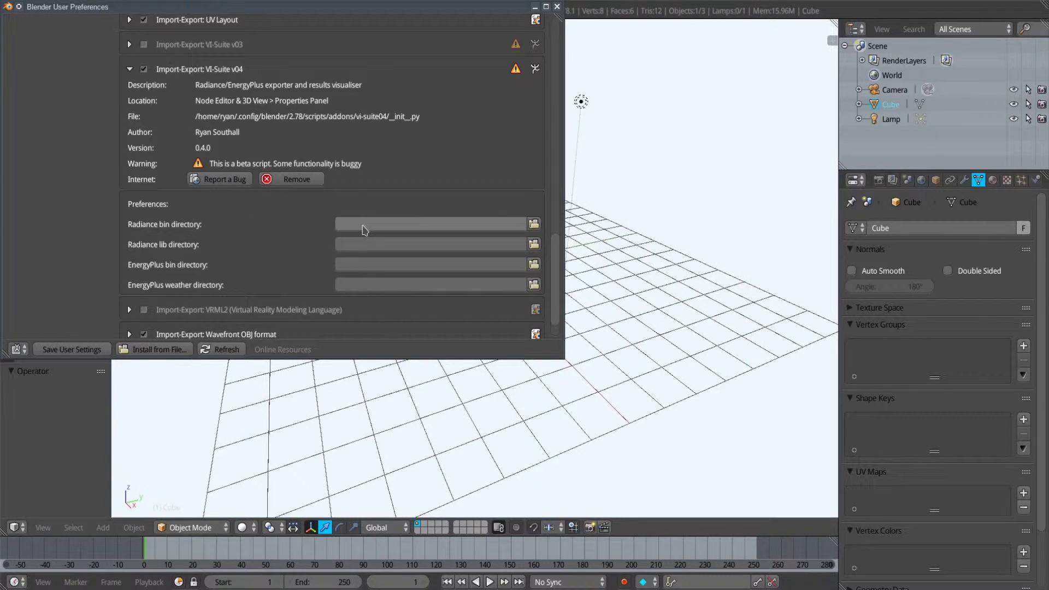
left_click(528, 226)
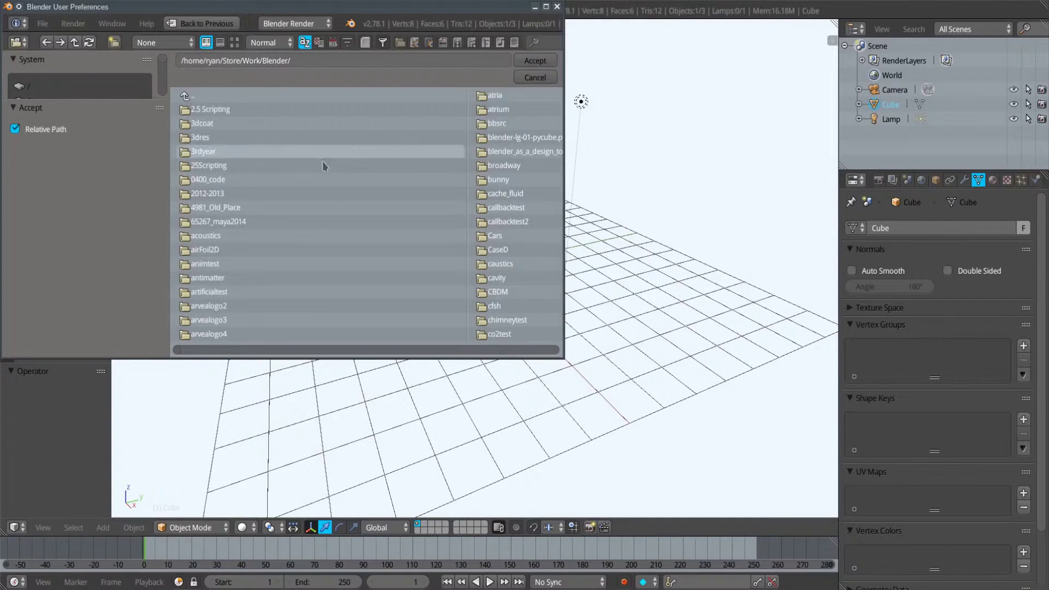
left_click(535, 77)
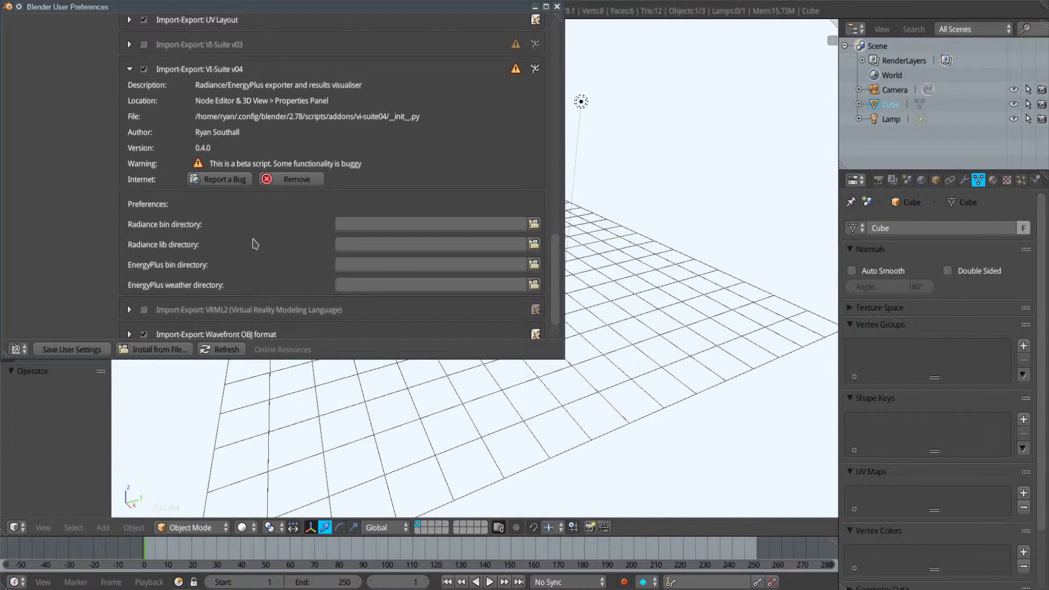
Save the user settings with VI-Suite v04 enabled and close the preferences window.
left_click(82, 353)
left_click(557, 6)
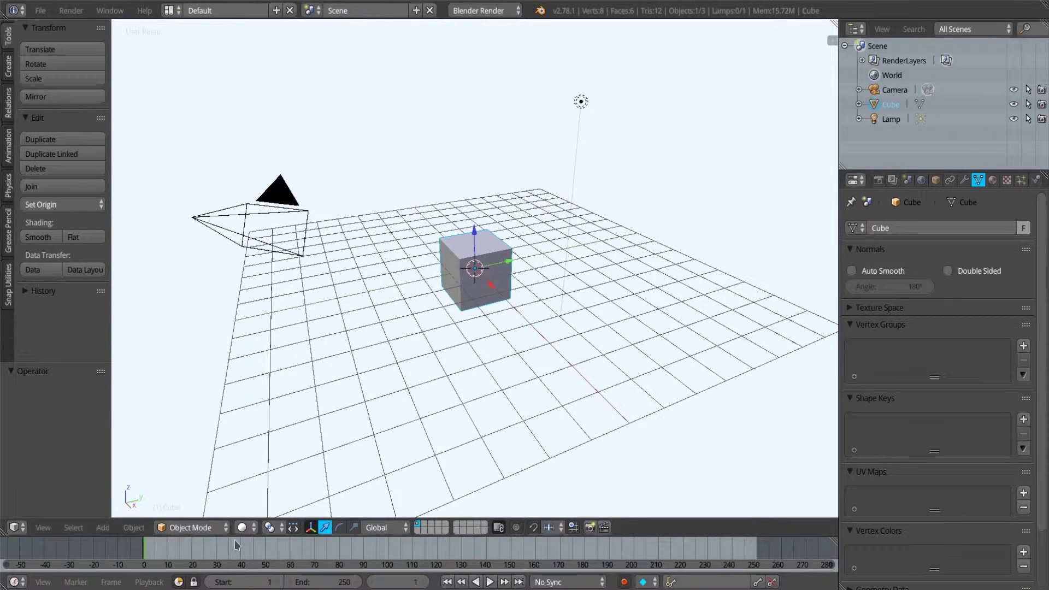
Enlarge the timeline area, change it into a Node Editor and slightly narrow the Outliner and Properties column.
left_click_drag(237, 540, 239, 466)
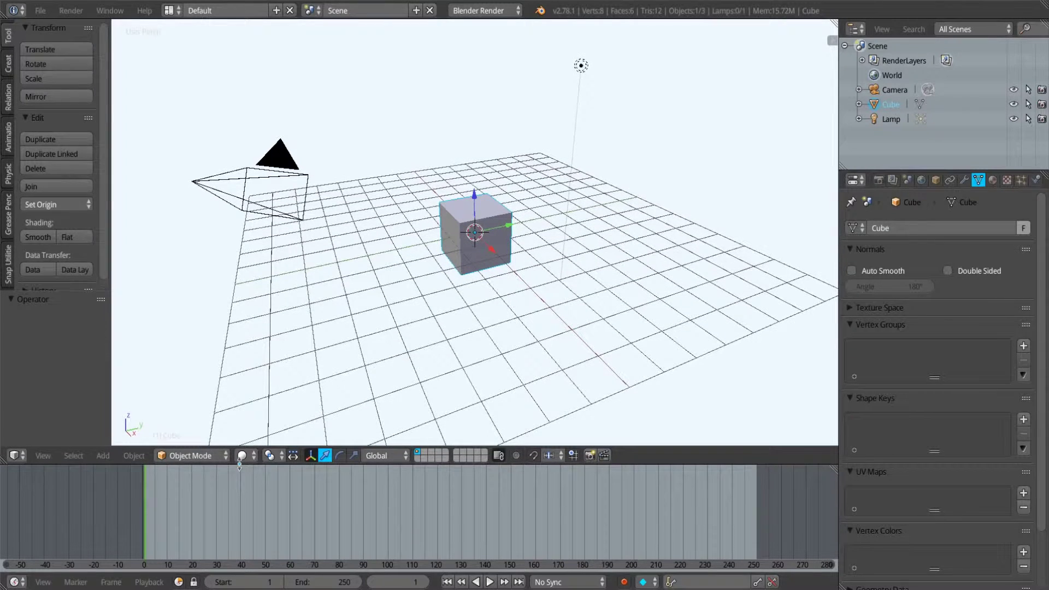
left_click(15, 582)
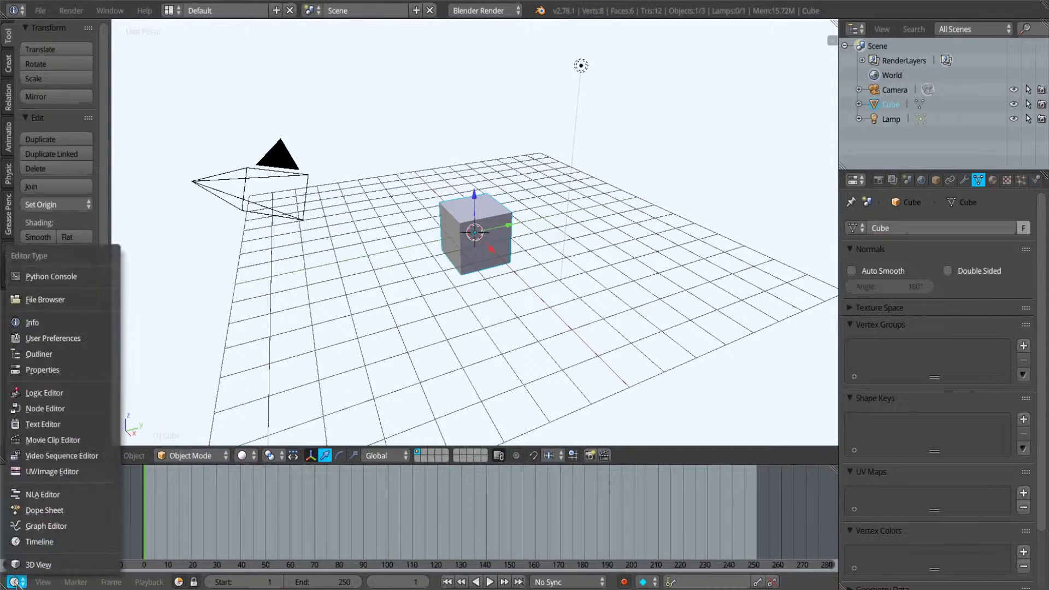
left_click(50, 417)
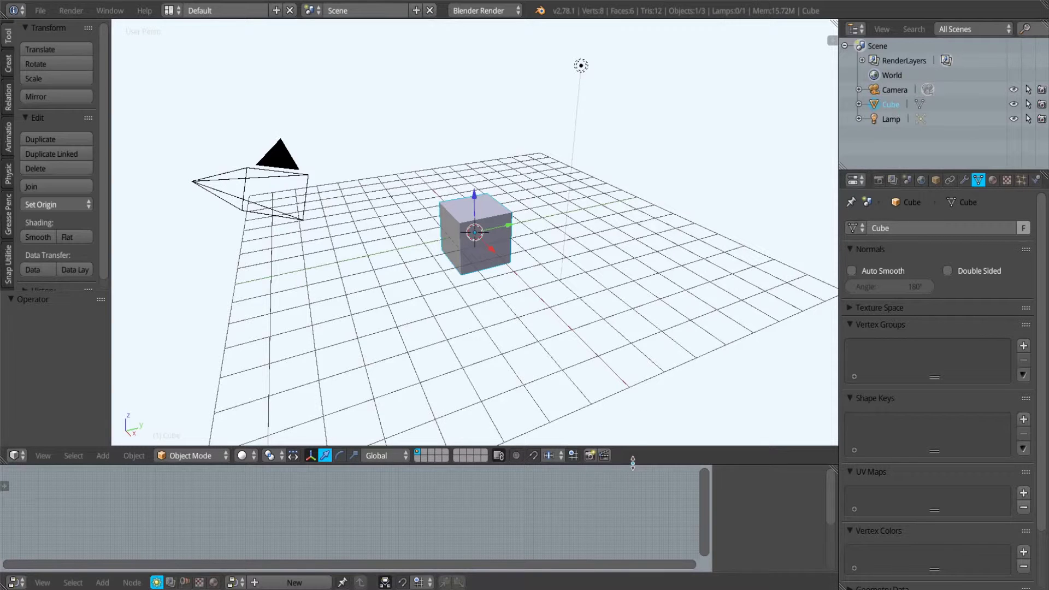
left_click_drag(633, 463, 628, 434)
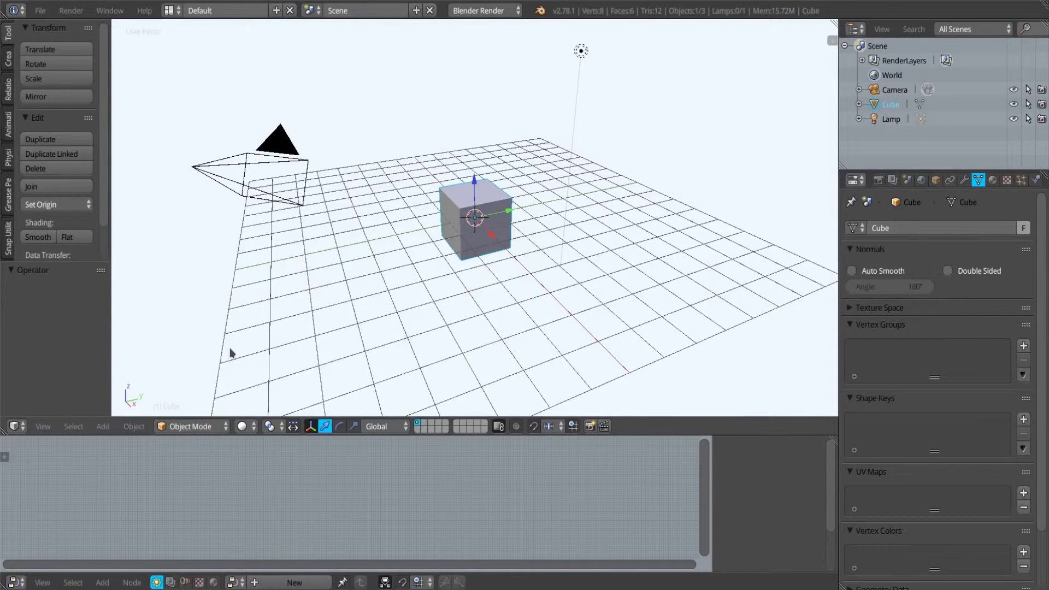
mouse_move(840, 273)
left_mouse_down()
mouse_move(777, 272)
mouse_move(856, 261)
left_mouse_up()
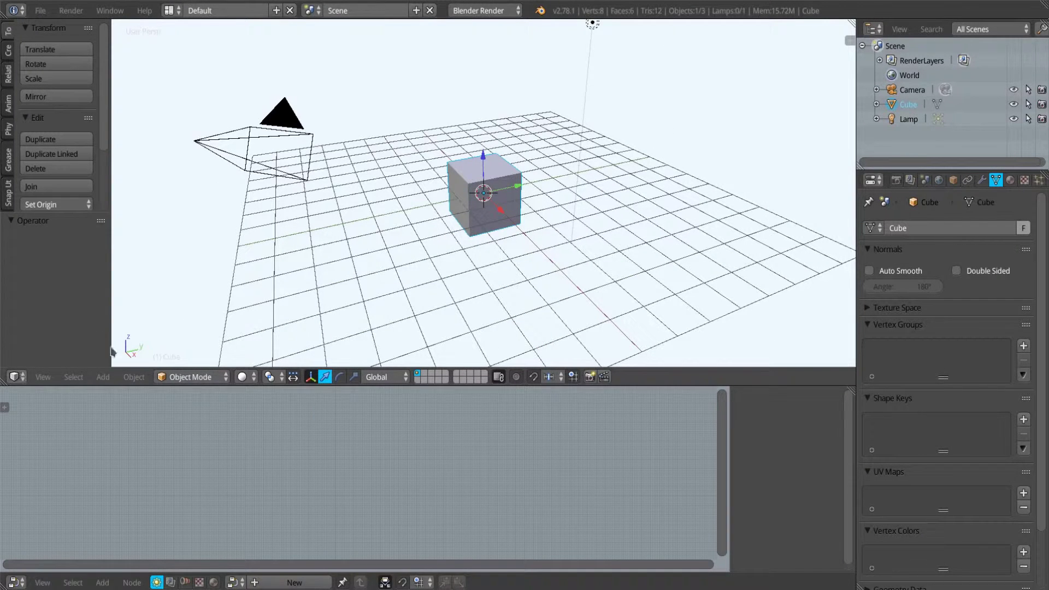
Switch the 3D view area through the Timeline, Properties and Outliner editors, and restore it to the 3D View.
left_click(16, 377)
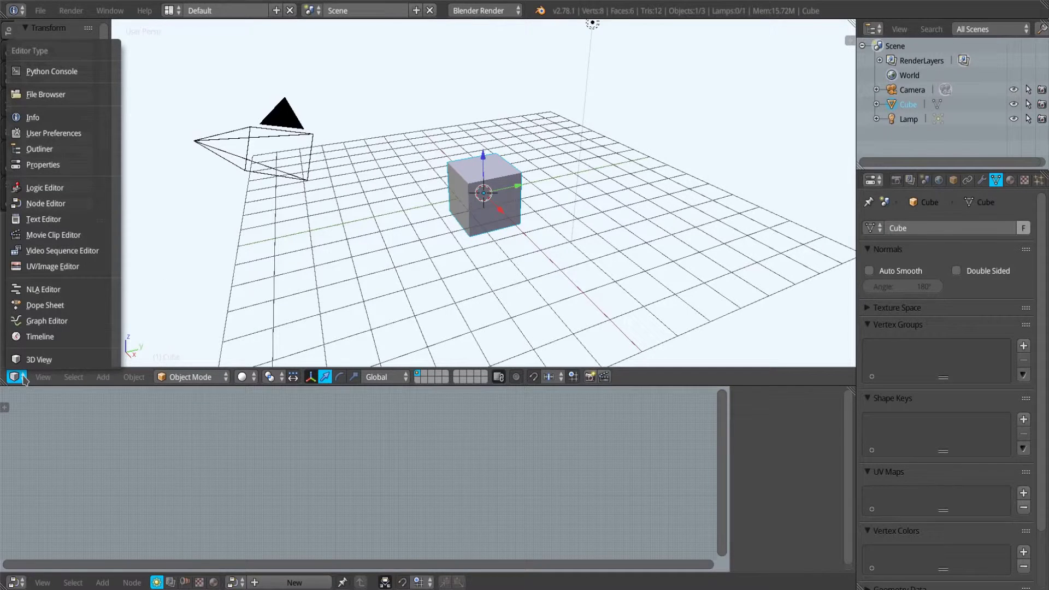
left_click(44, 337)
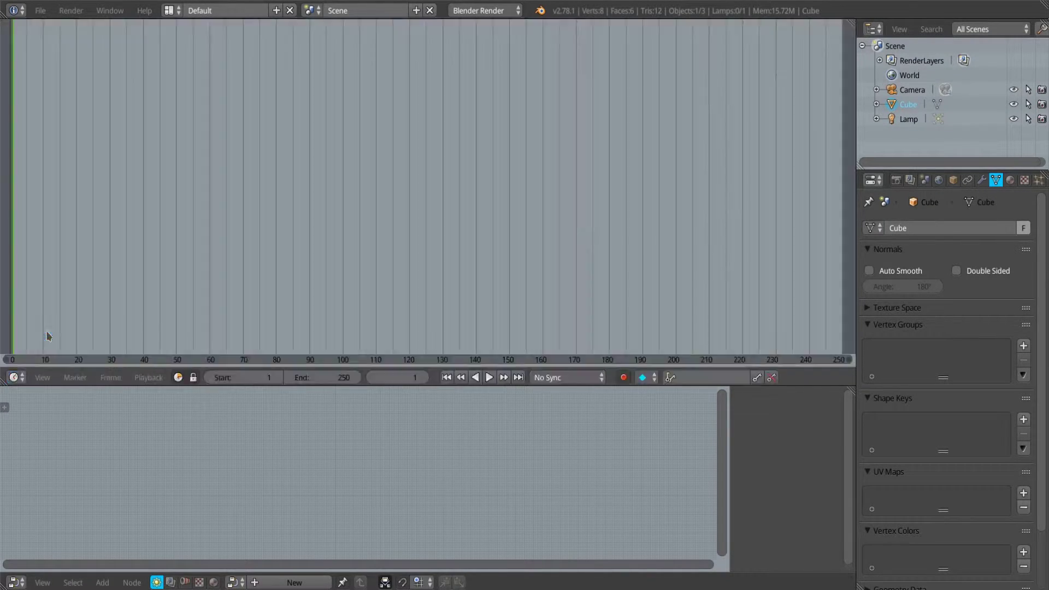
left_click(25, 377)
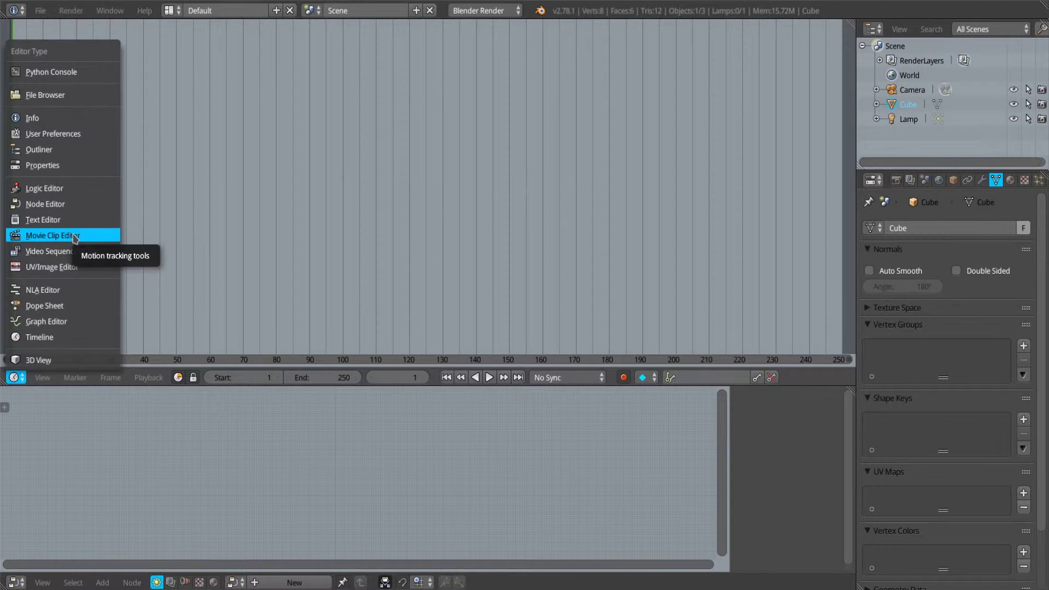
left_click(60, 166)
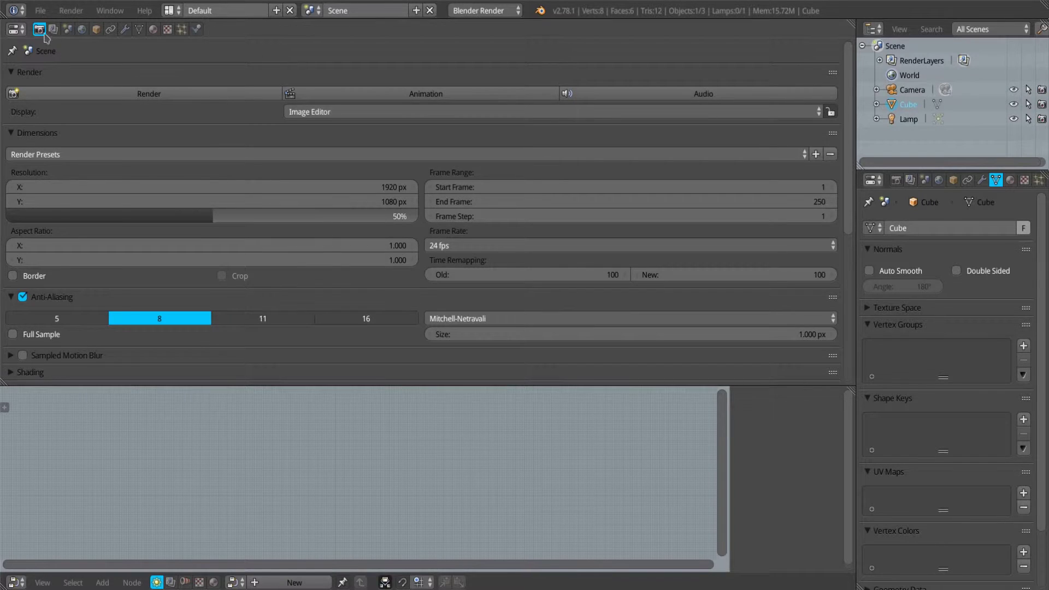
left_click(16, 29)
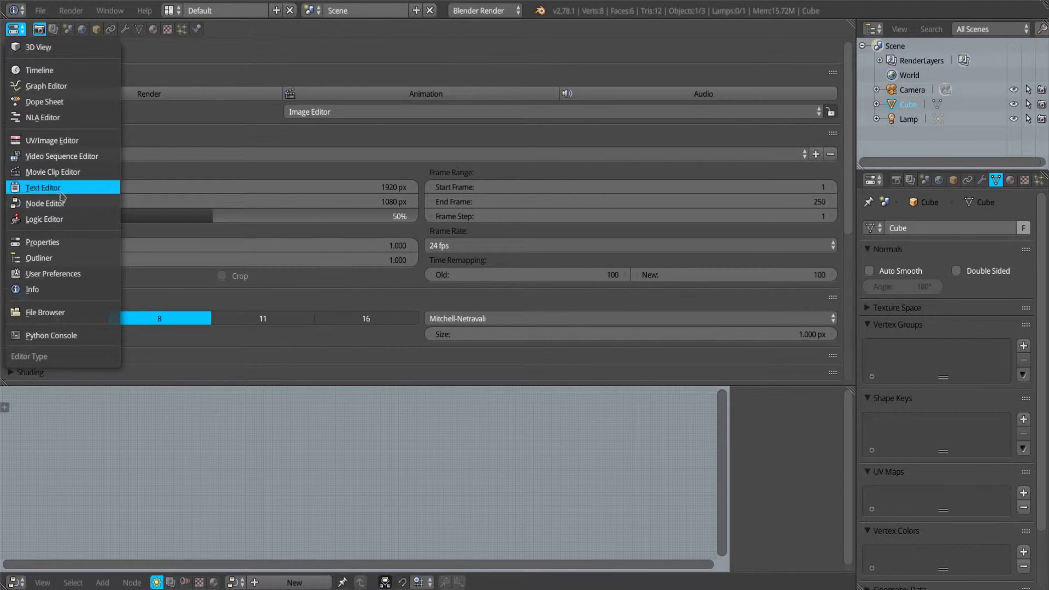
left_click(57, 260)
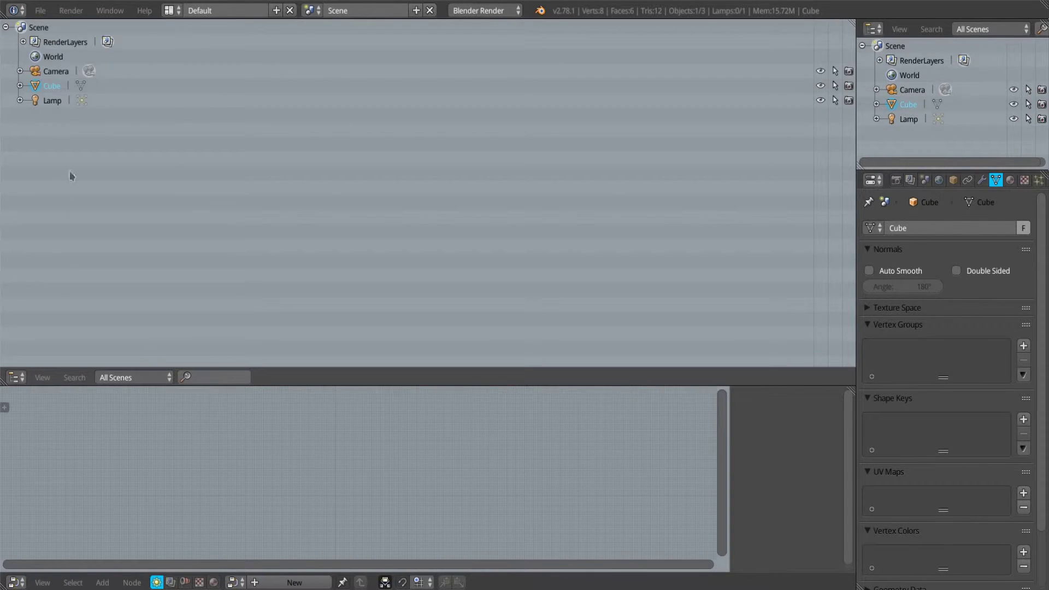
left_click(18, 377)
left_click(39, 362)
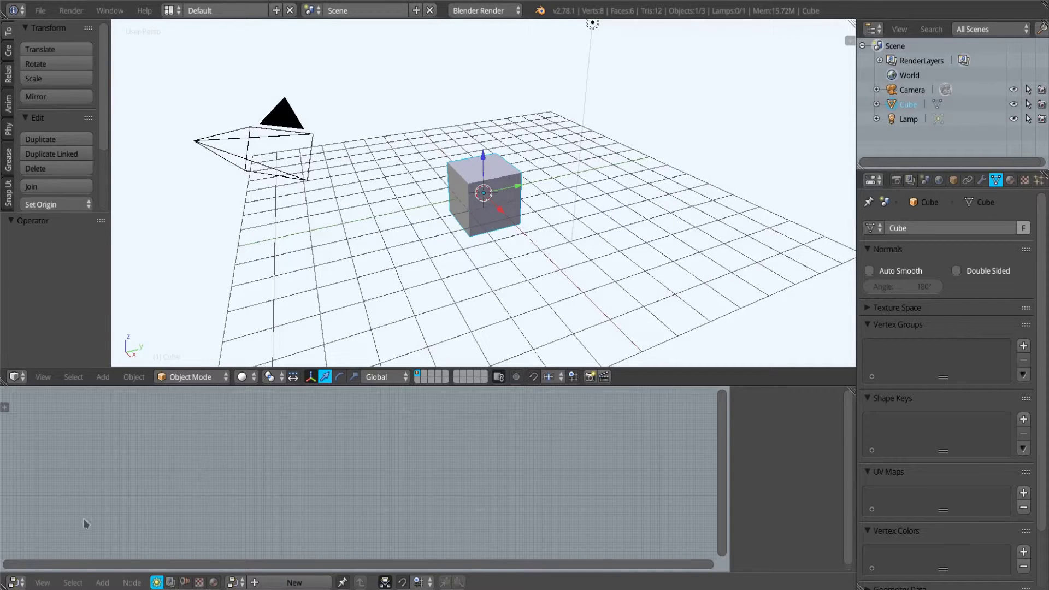
Set the Node Editor to the Vi Network tree type and create a new node tree.
left_click(16, 582)
left_click(185, 582)
left_click(156, 583)
left_click(281, 584)
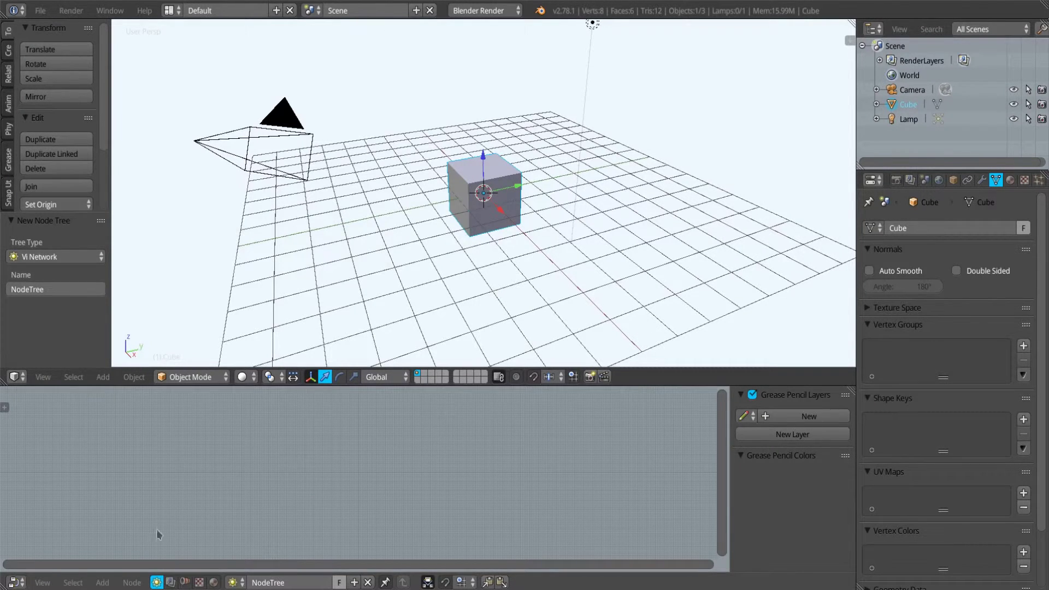
Add a VI Location input node and place it in the left part of the node tree.
left_click(103, 582)
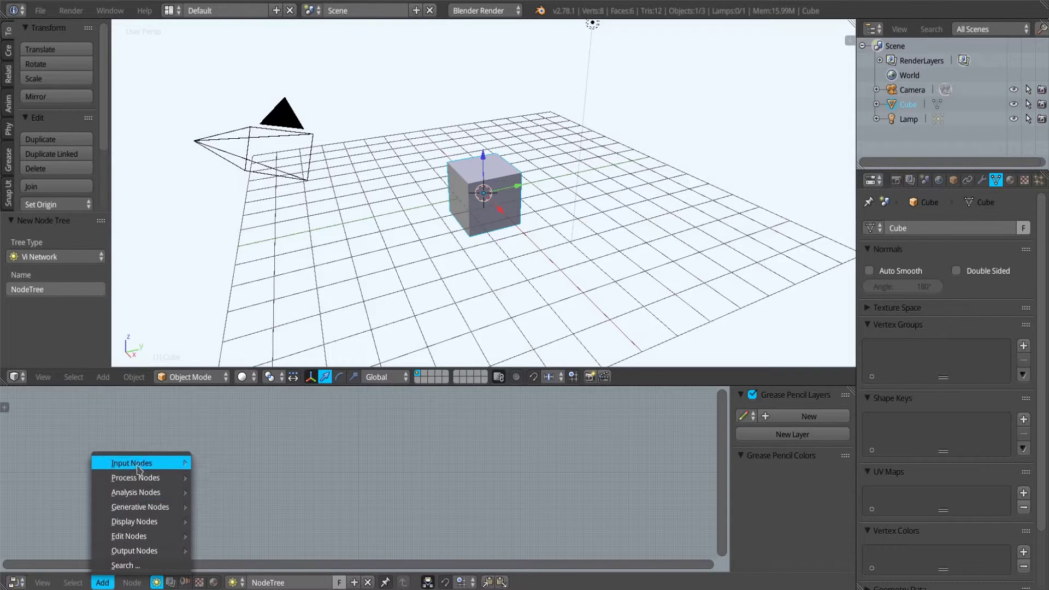
mouse_move(140, 467)
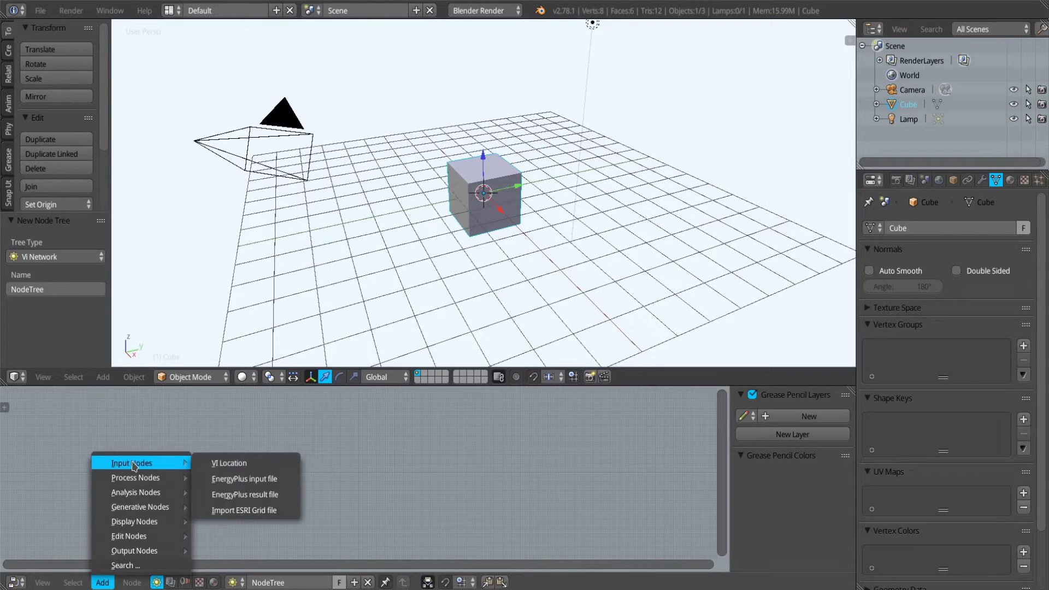
left_click(219, 464)
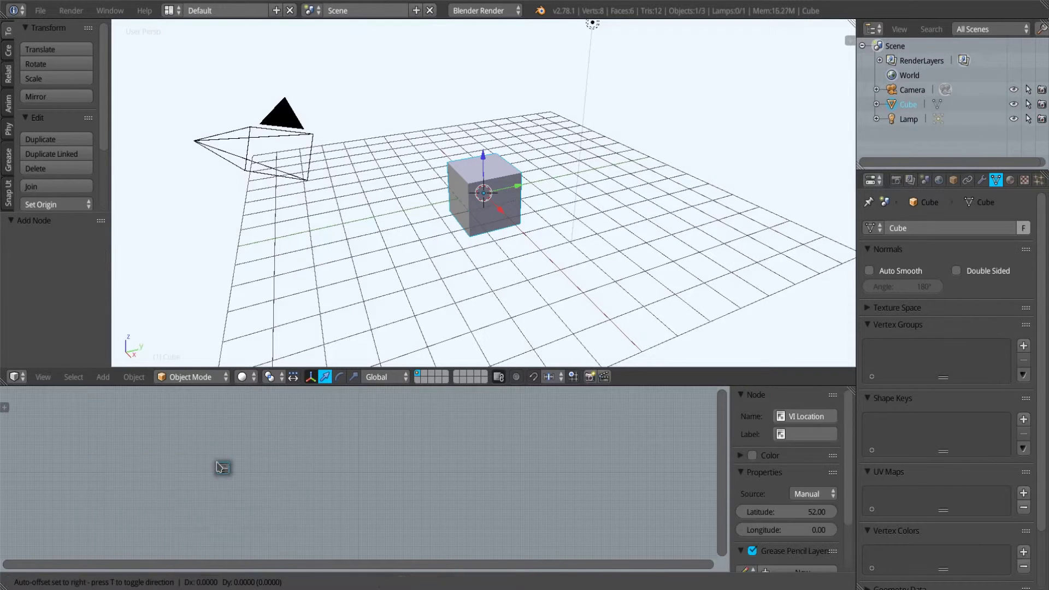
left_click(221, 468)
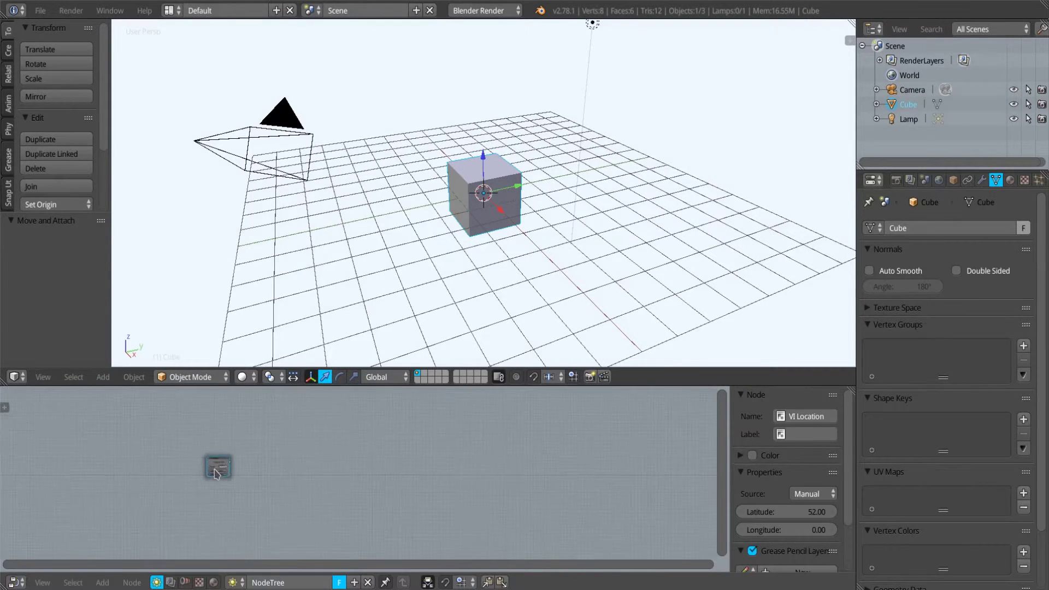
scroll(216, 473, "up", 5)
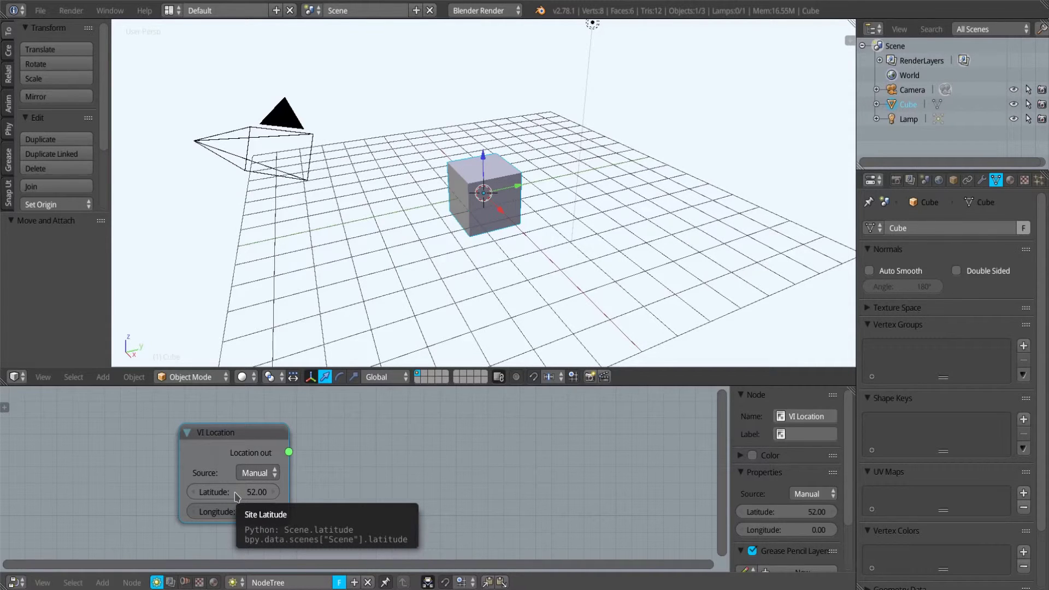
Set the VI Location node's source to EPW and widen the node on both sides so its labels are readable.
left_click(268, 473)
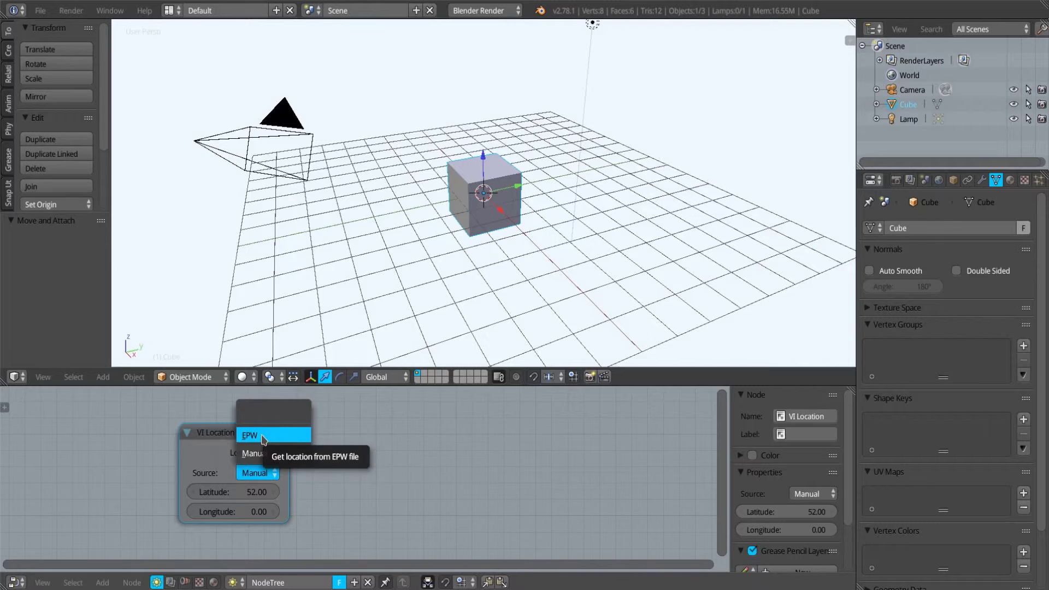
left_click(264, 438)
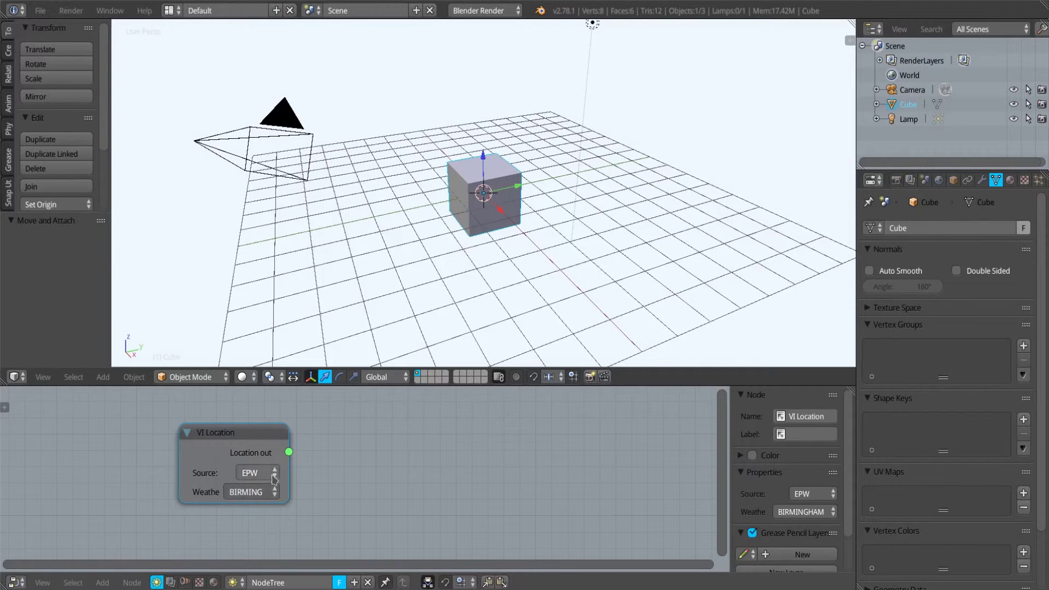
left_click_drag(182, 468, 140, 468)
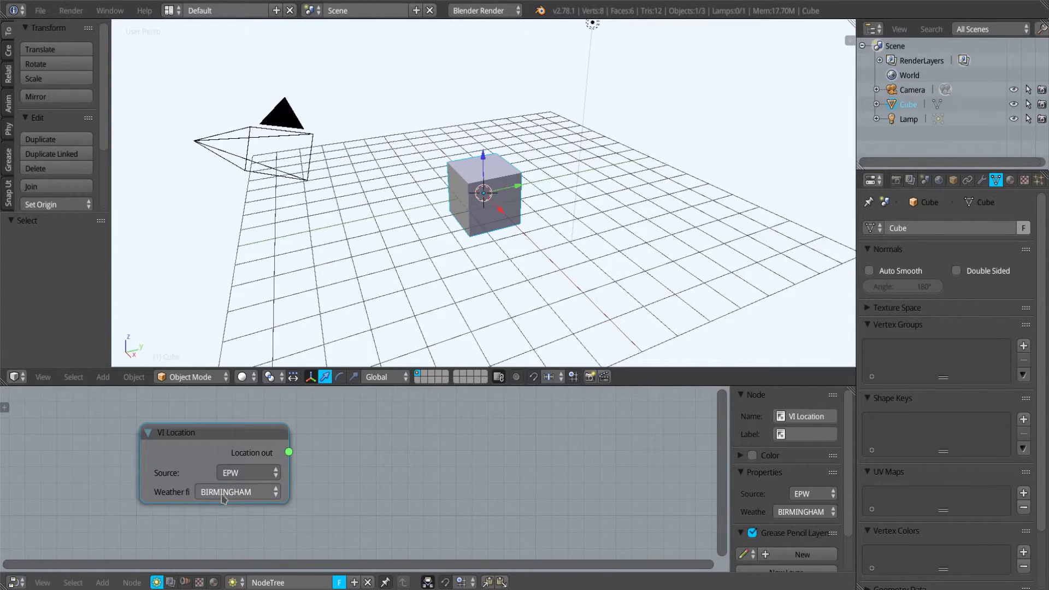
left_click_drag(288, 485, 325, 485)
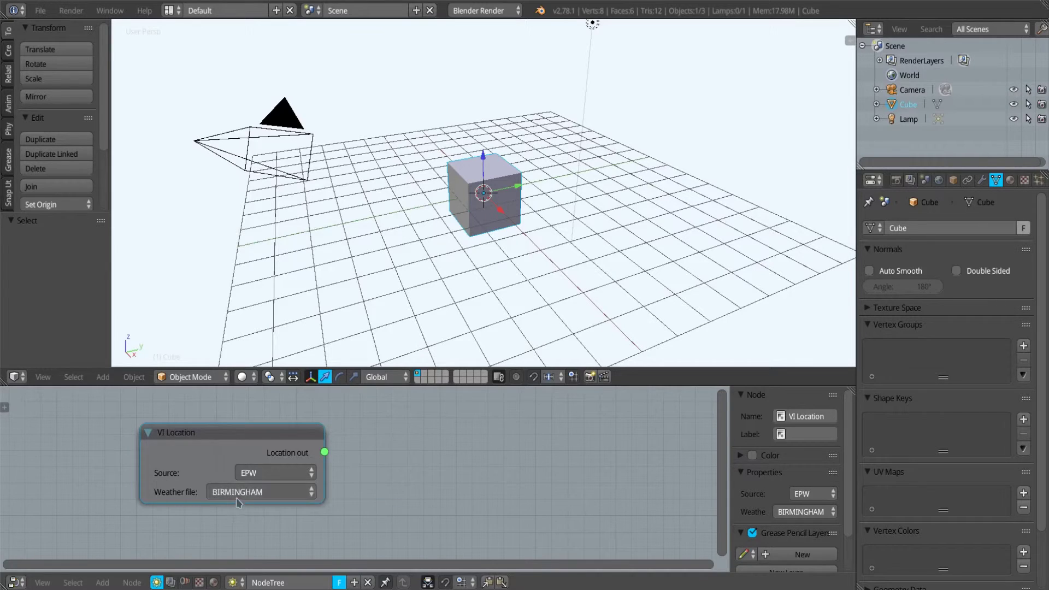
Examine the weather file choices of the VI Location node and try pulling a link from its Location out socket.
left_click(239, 492)
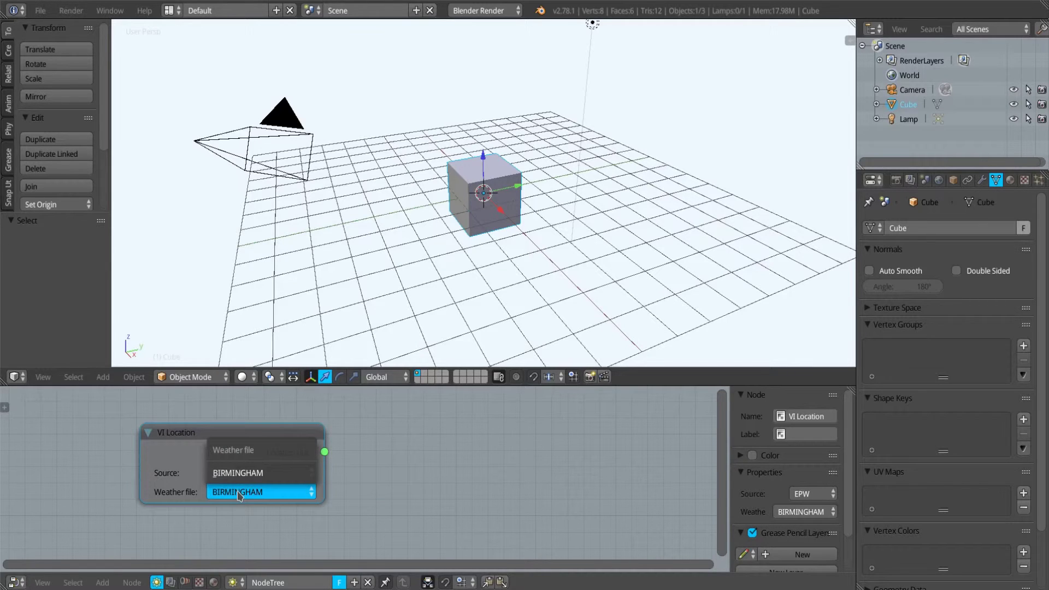
left_click(188, 481)
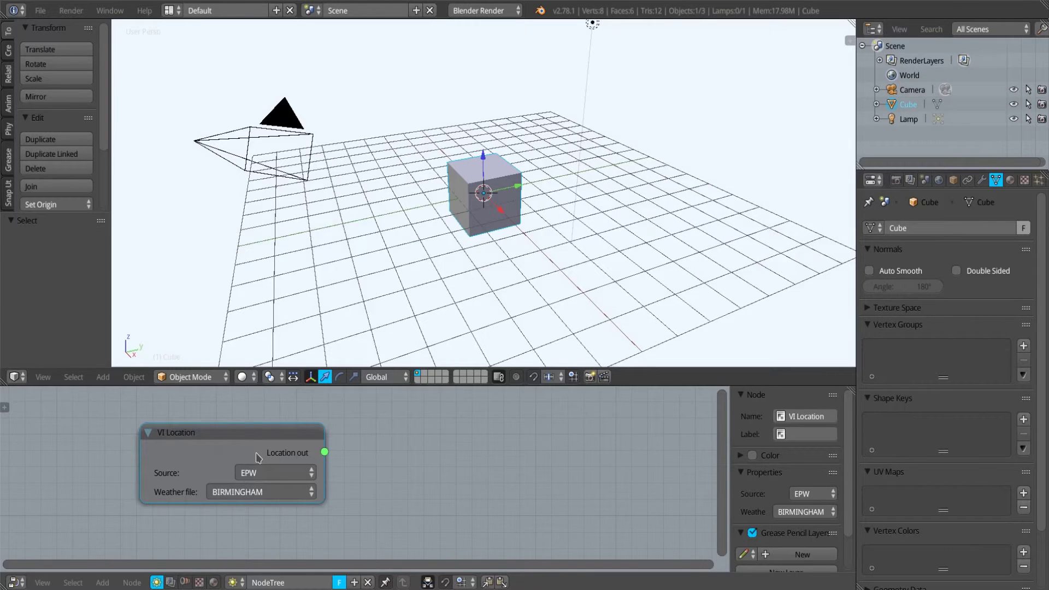
left_click(250, 493)
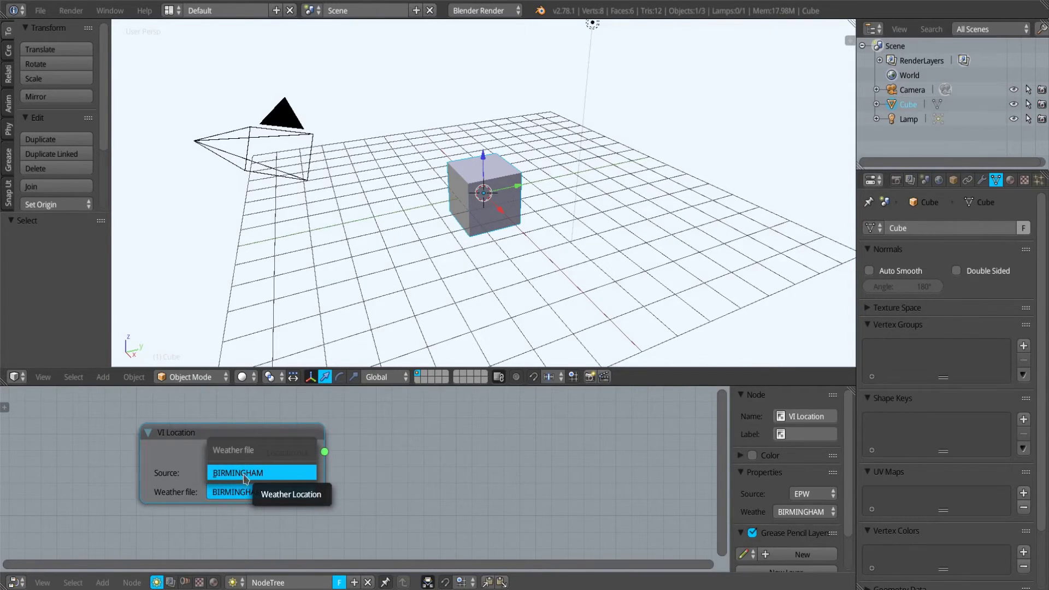
left_click(202, 436)
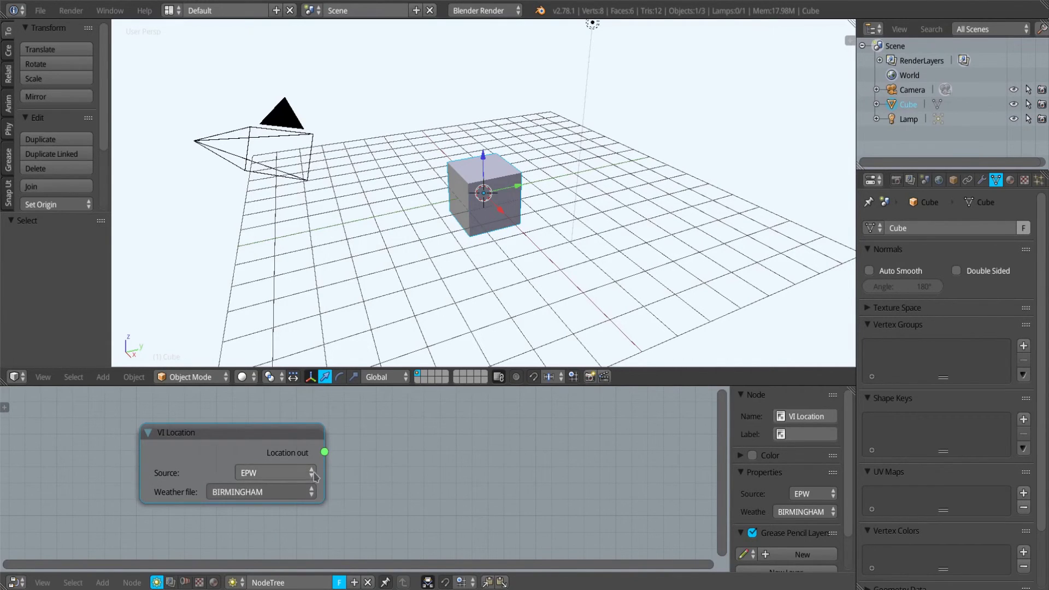
left_click_drag(324, 452, 437, 418)
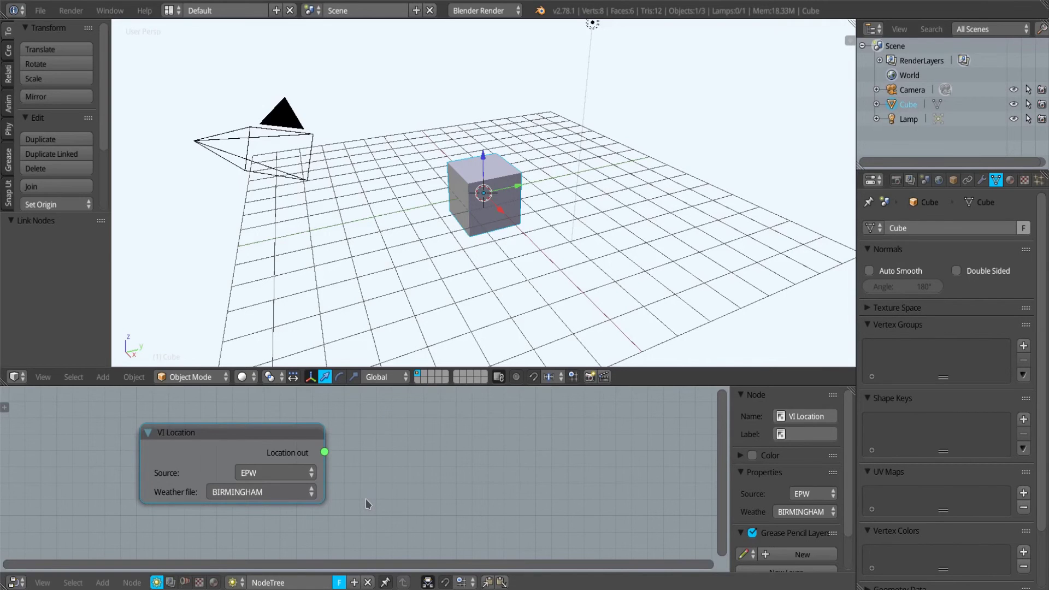